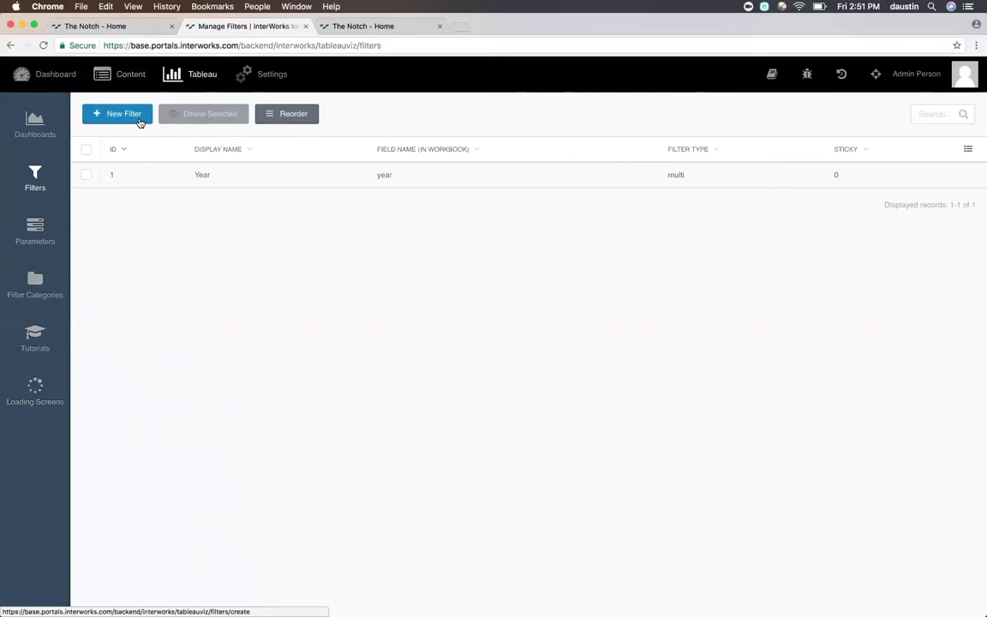
Start a new filter with display name Year and workbook field name SalesYear
click(141, 114)
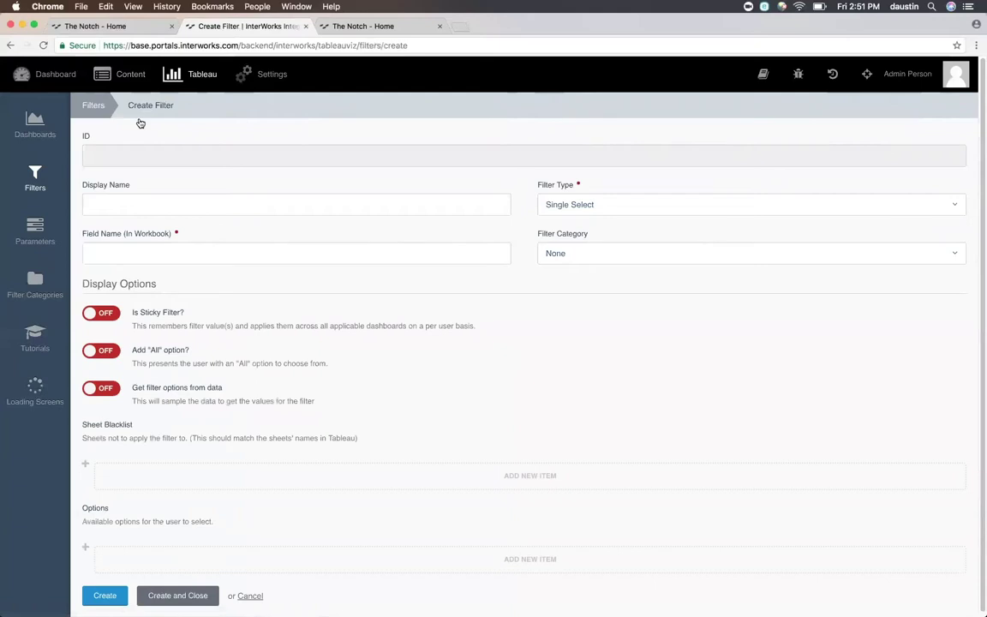
click(175, 201)
text(Year)
click(163, 248)
text(Sales)
Keep the filter Single Select, leave Sticky and All off, and enable 'Get filter options from data'
click(655, 212)
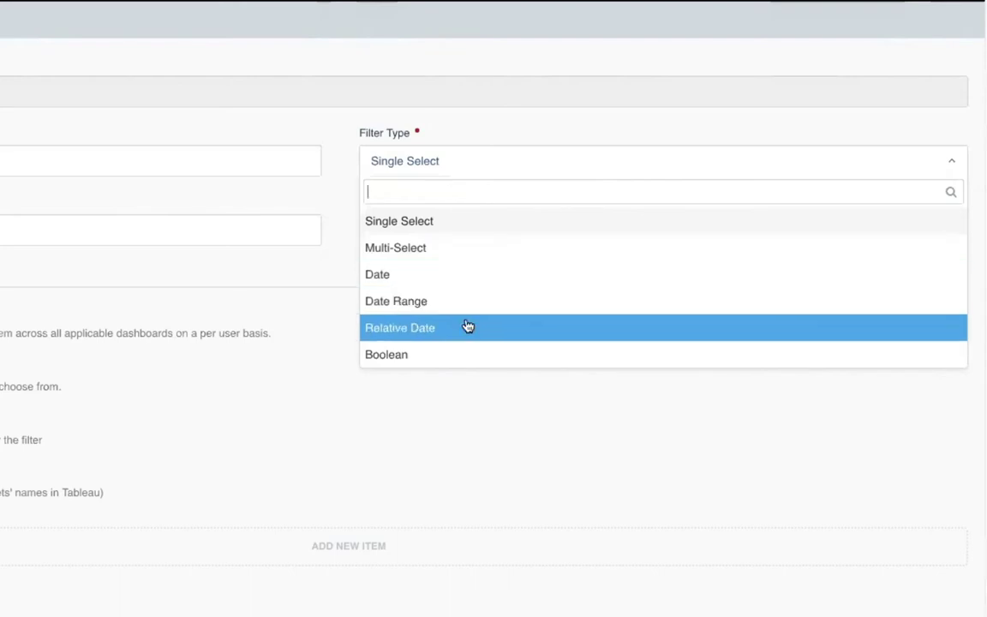
click(516, 168)
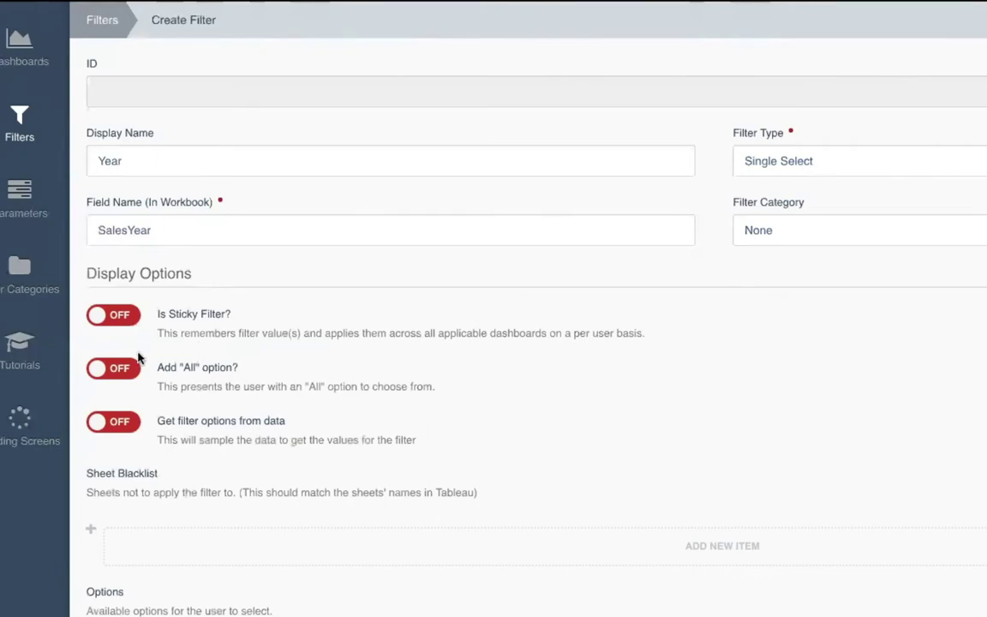
click(22, 319)
click(127, 319)
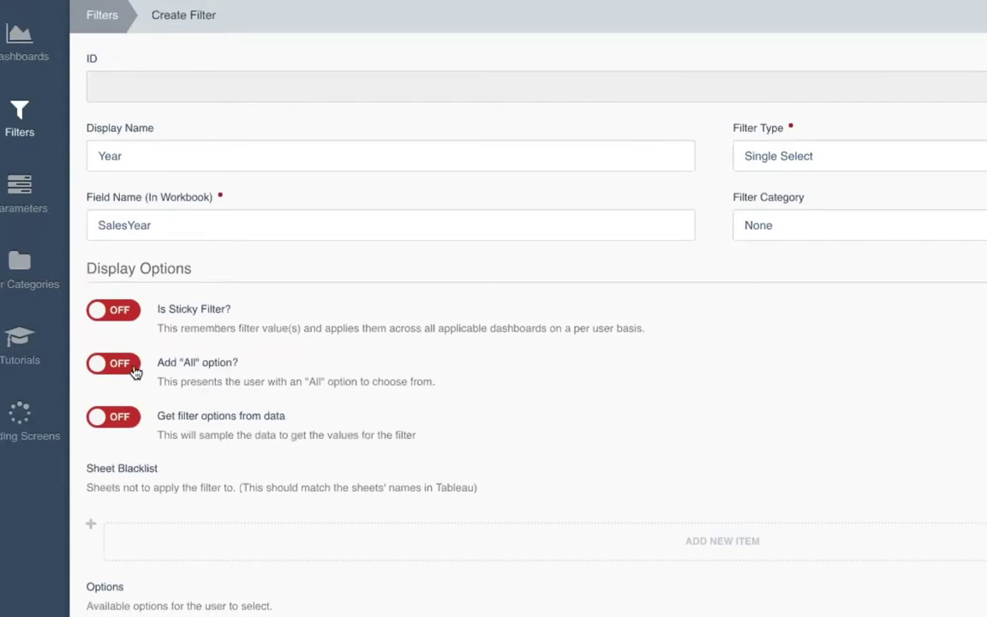
click(124, 371)
click(125, 368)
click(95, 414)
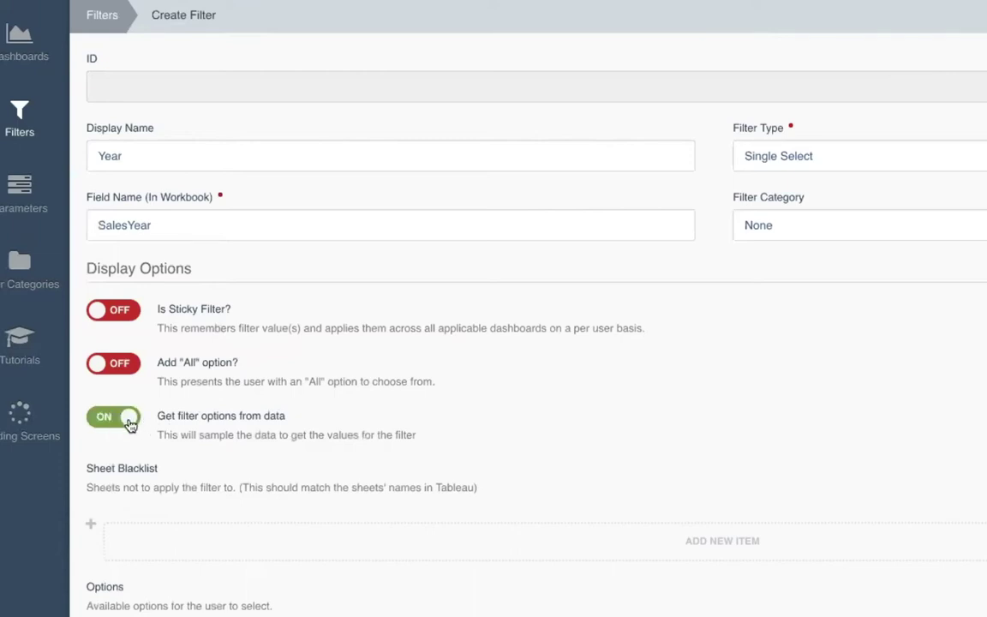
Turn data sampling off, add two empty option rows to the Year filter, then go to Parameters
click(126, 420)
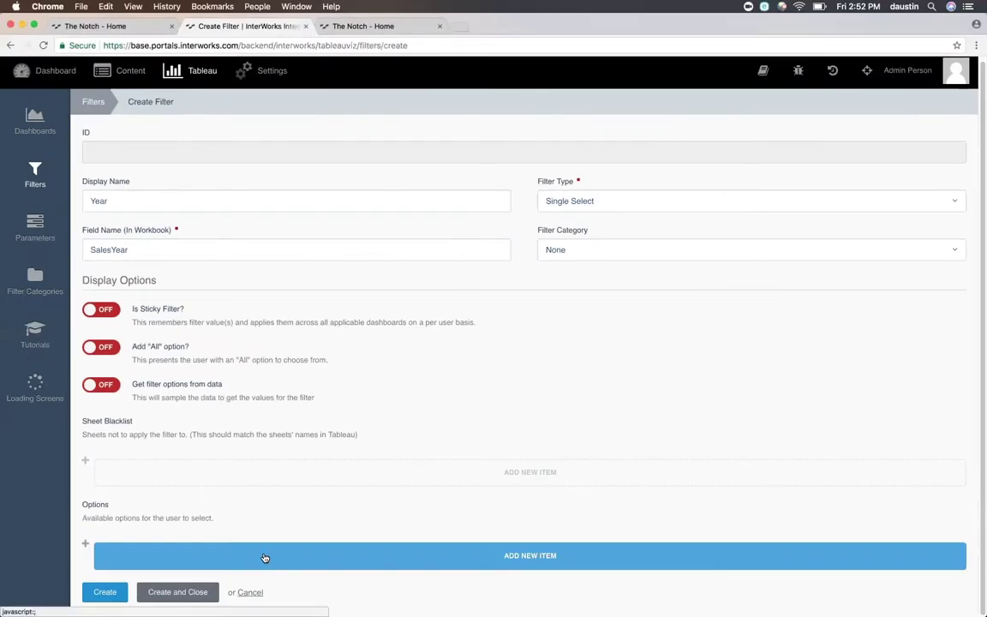
click(265, 558)
click(251, 556)
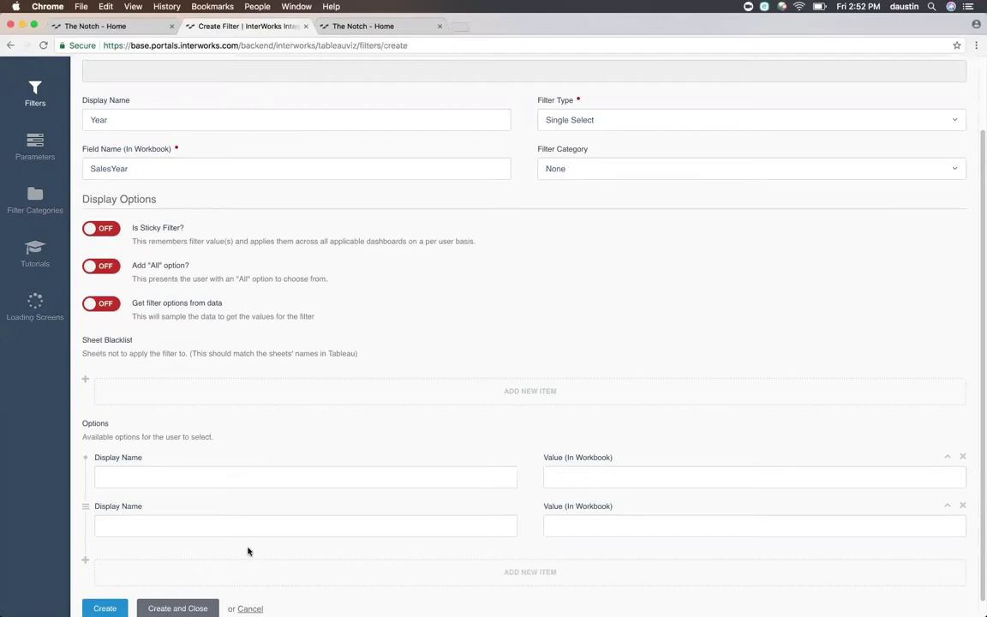
click(103, 306)
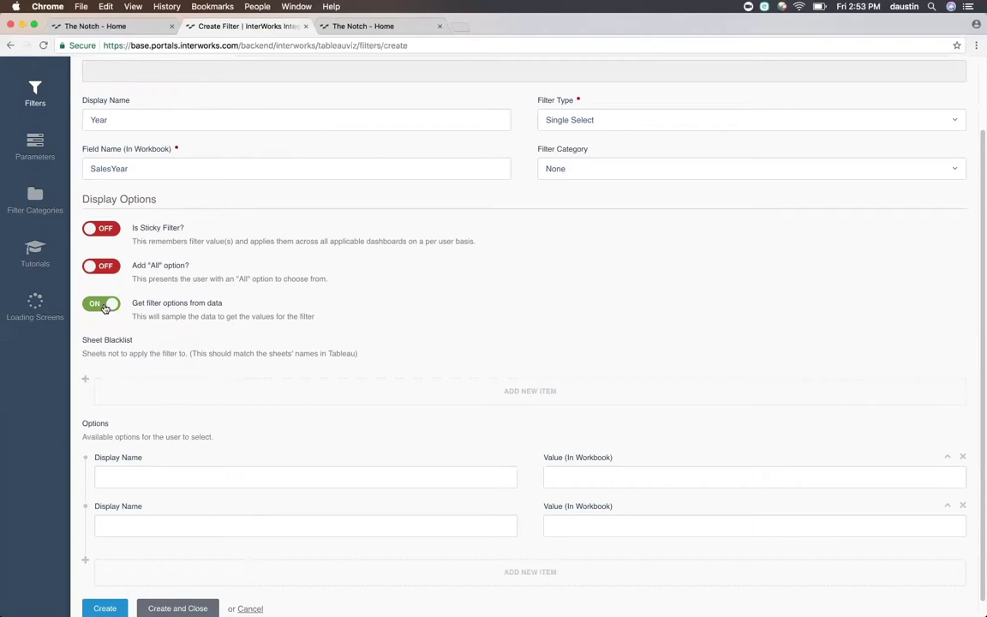
click(104, 306)
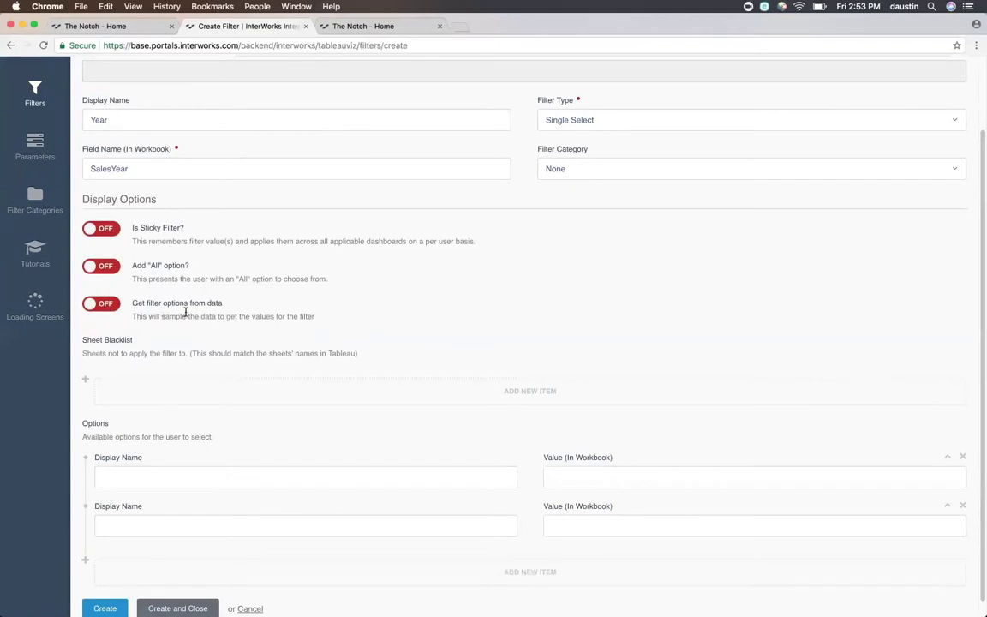
click(35, 144)
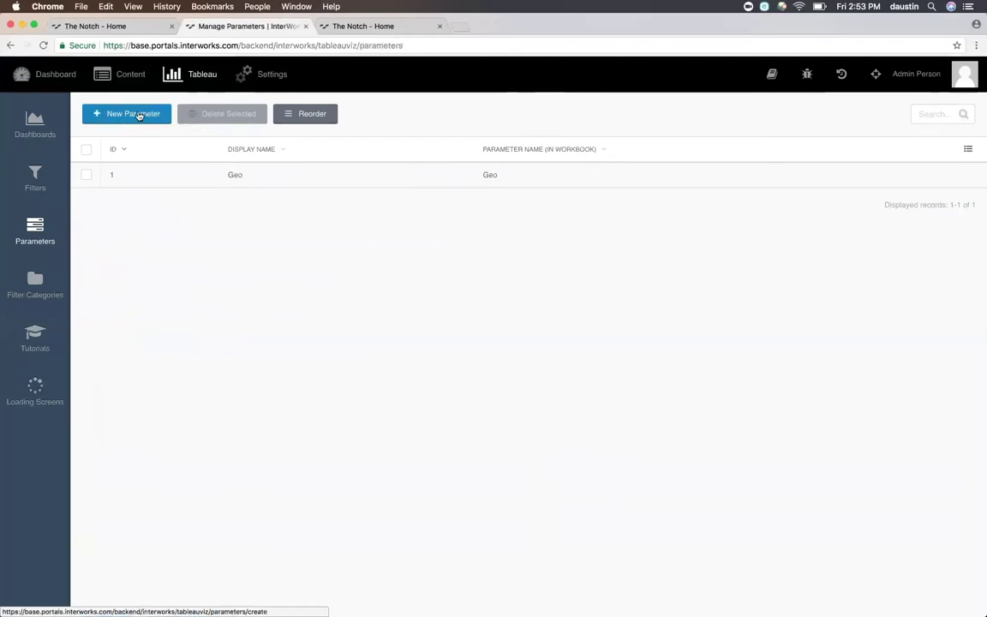
Create a parameter with display name 'Sales Year' and parameter name 'Year', then open the type list
click(137, 117)
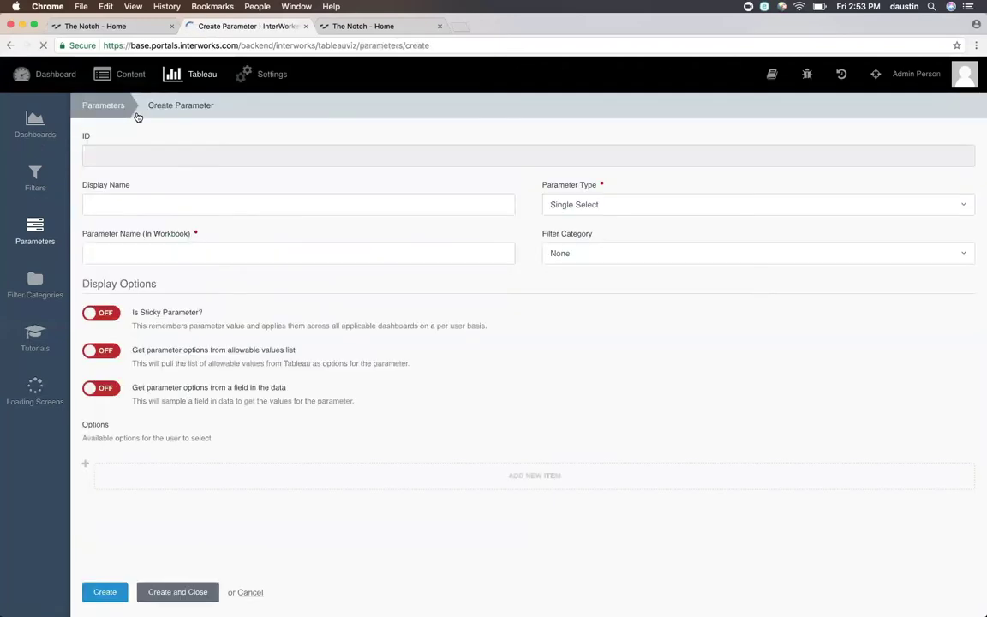
text(Sales Year)
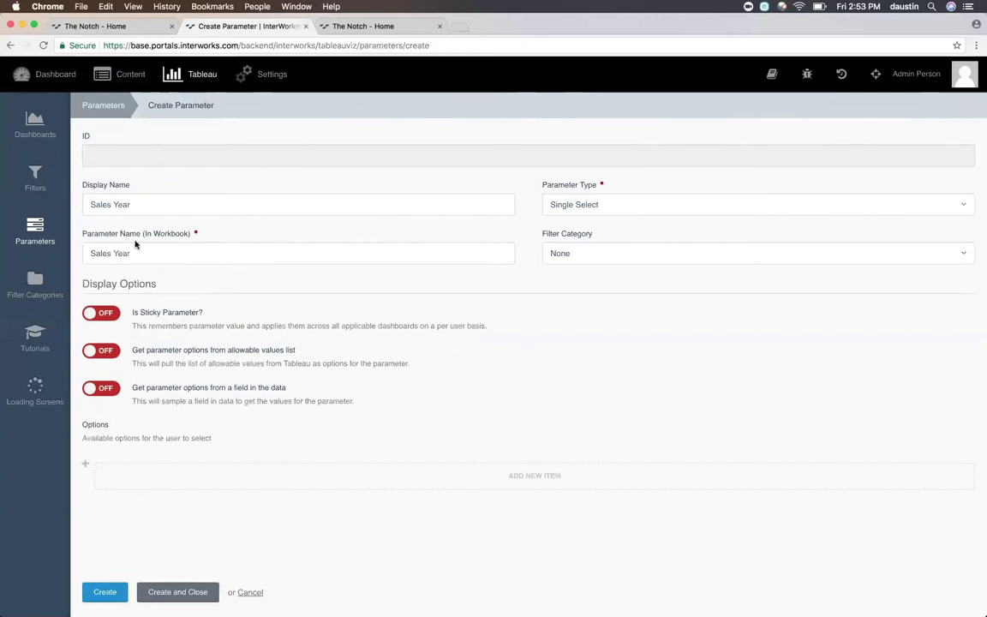
double_click(106, 251)
key(BackSpace)
click(568, 210)
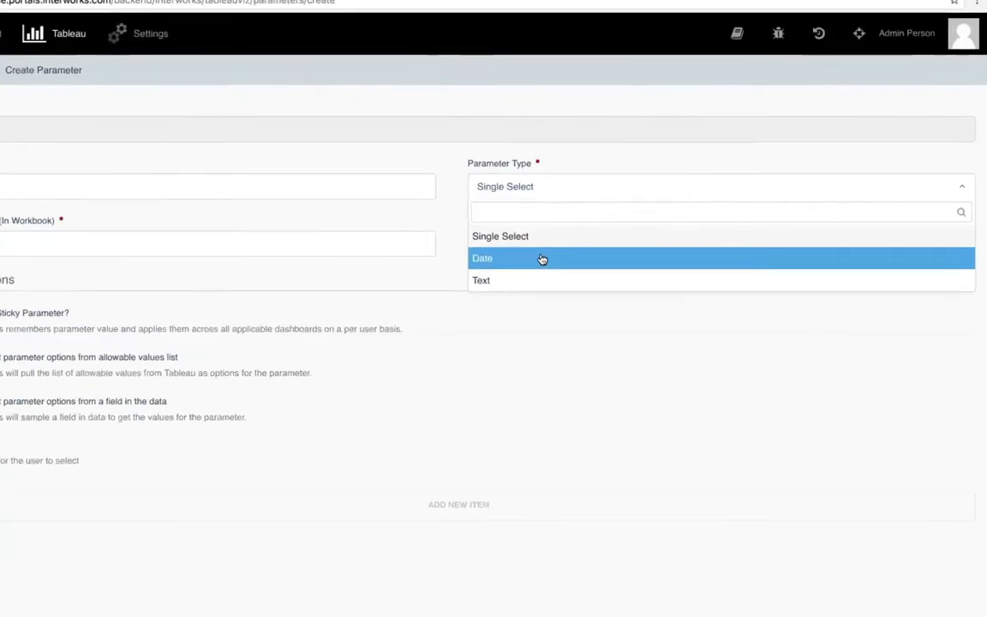
click(622, 206)
click(622, 208)
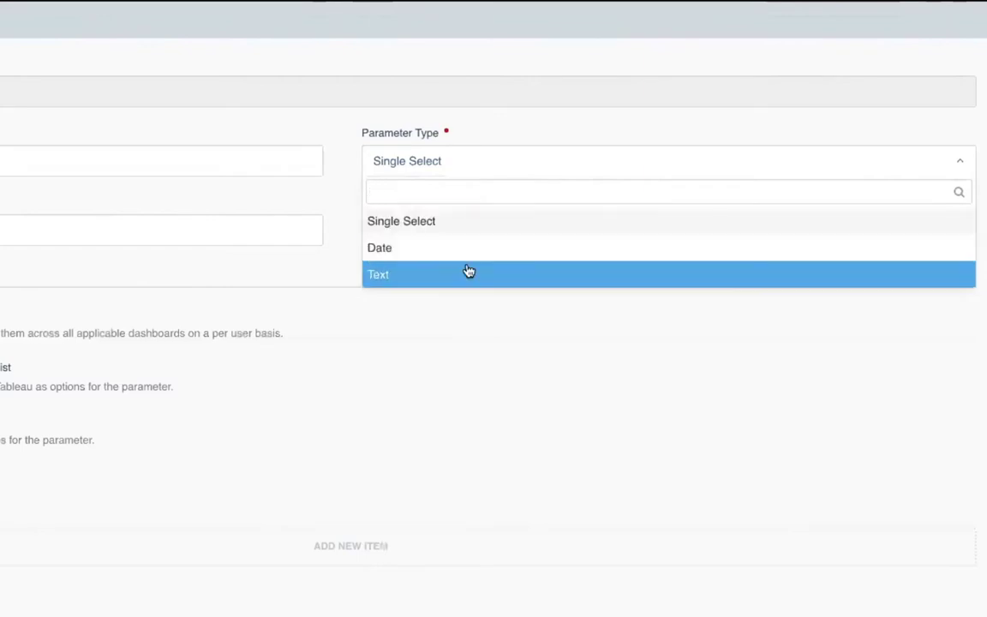
Keep Single Select, leaving the Sticky and allowable-values options switched off
click(218, 271)
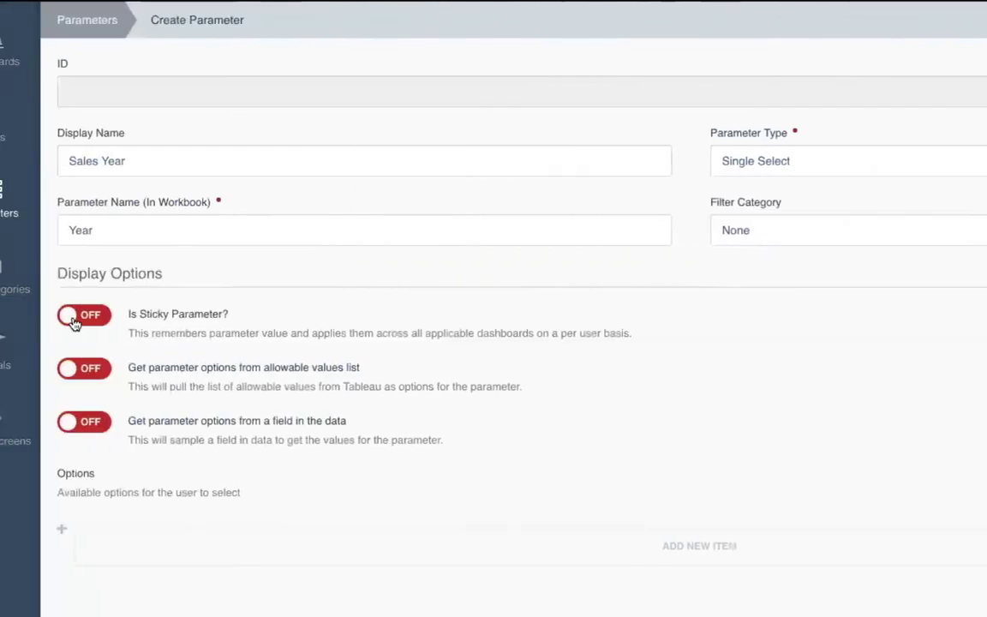
click(84, 320)
click(85, 321)
click(94, 371)
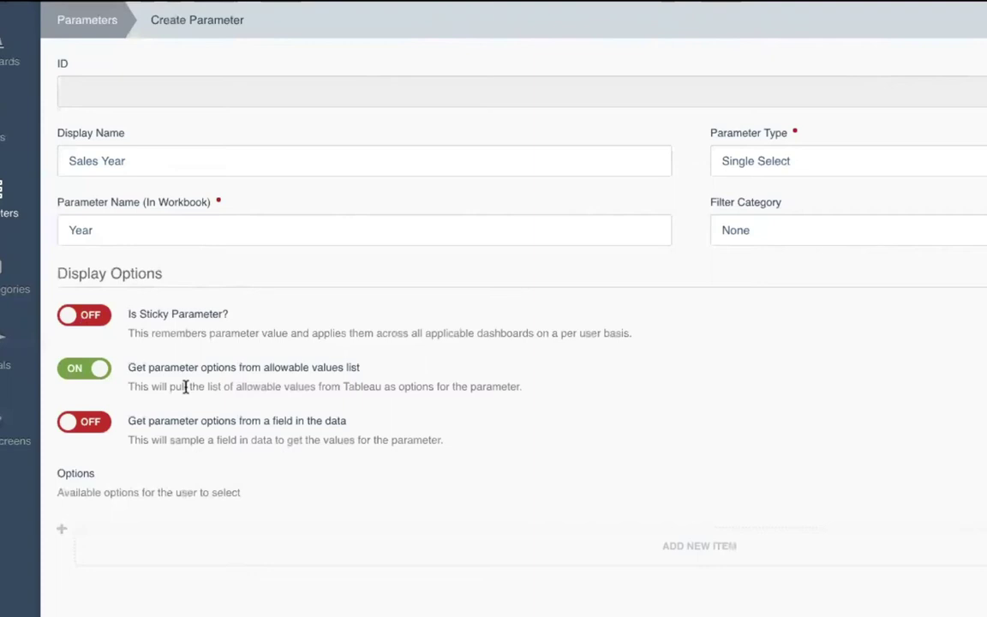
click(98, 370)
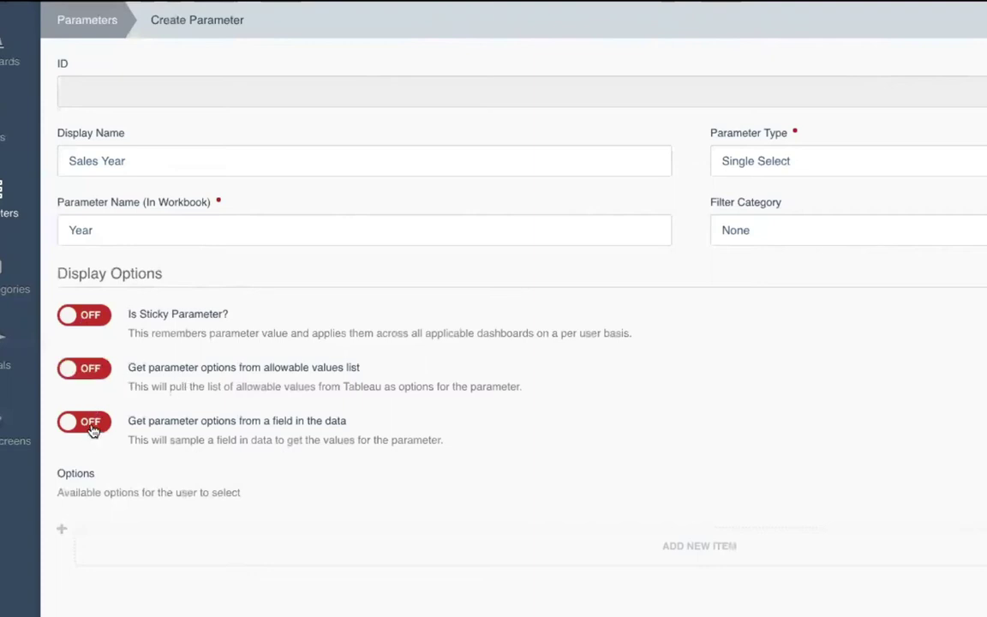
Enter SalesPeriod as the options data field, then switch data-field options back off
click(91, 429)
click(141, 515)
text(SalesPeriod)
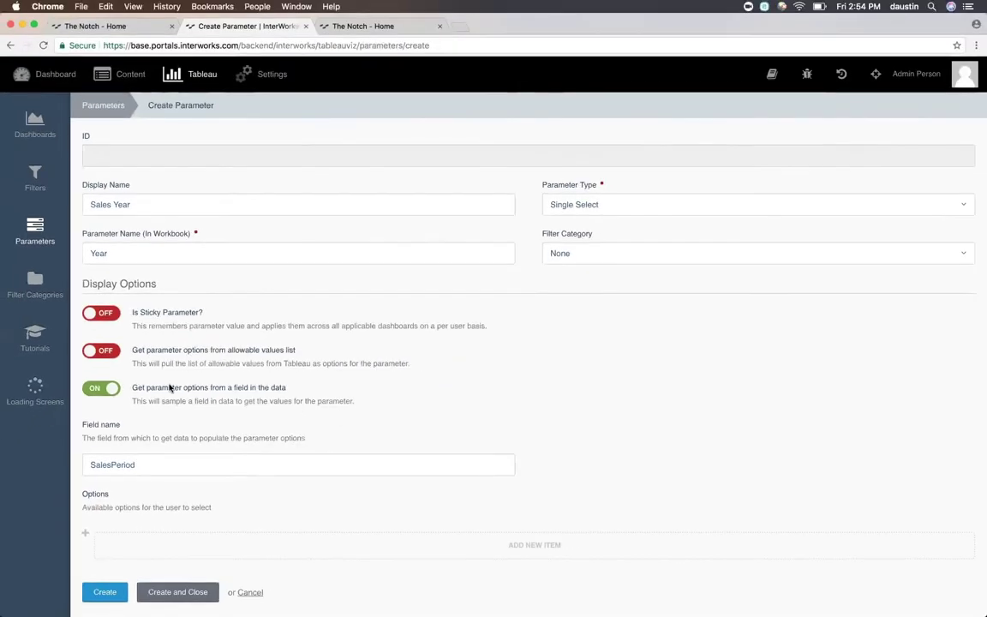
click(170, 387)
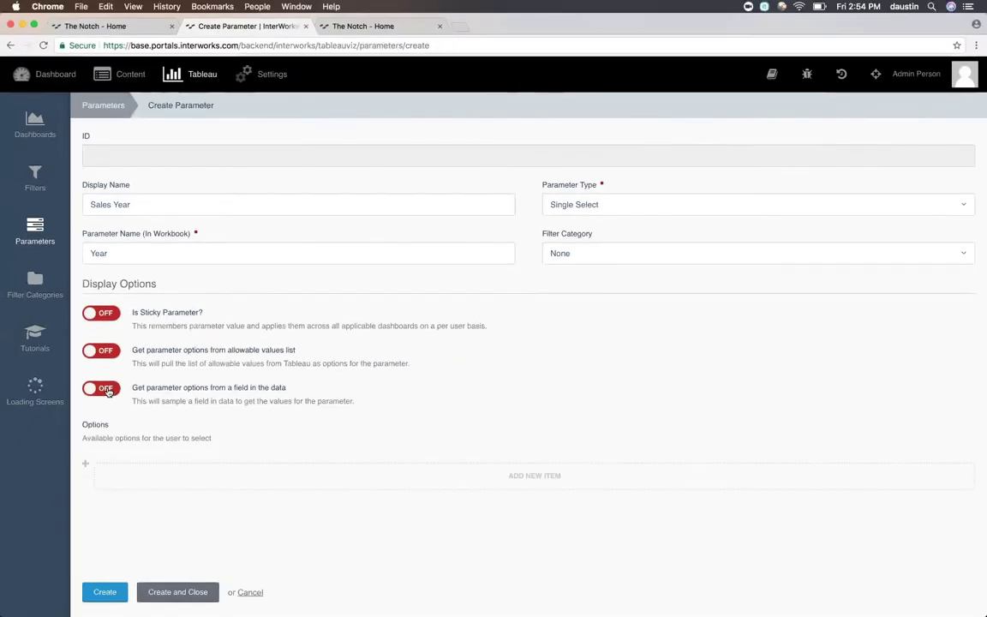
Add three empty option rows under the Sales Year parameter's Options
click(291, 474)
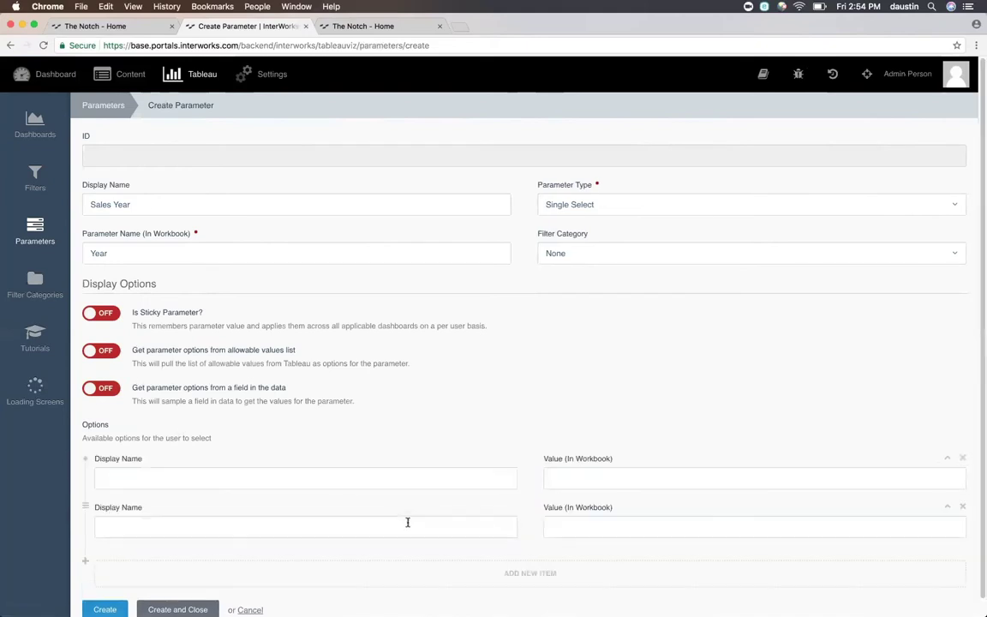
scroll(408, 521, down, 1)
click(403, 551)
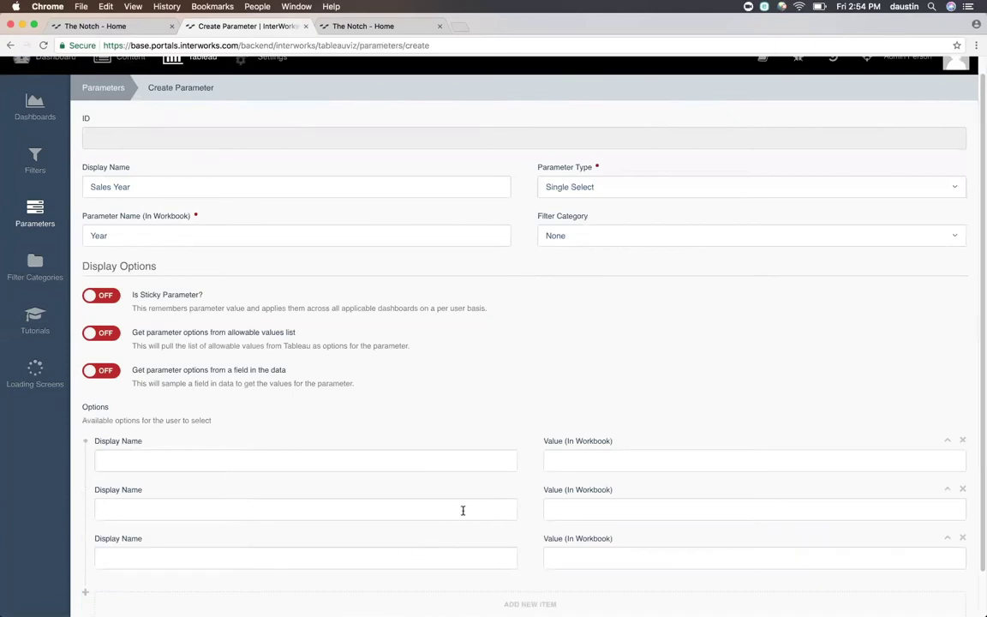
scroll(417, 459, down, 2)
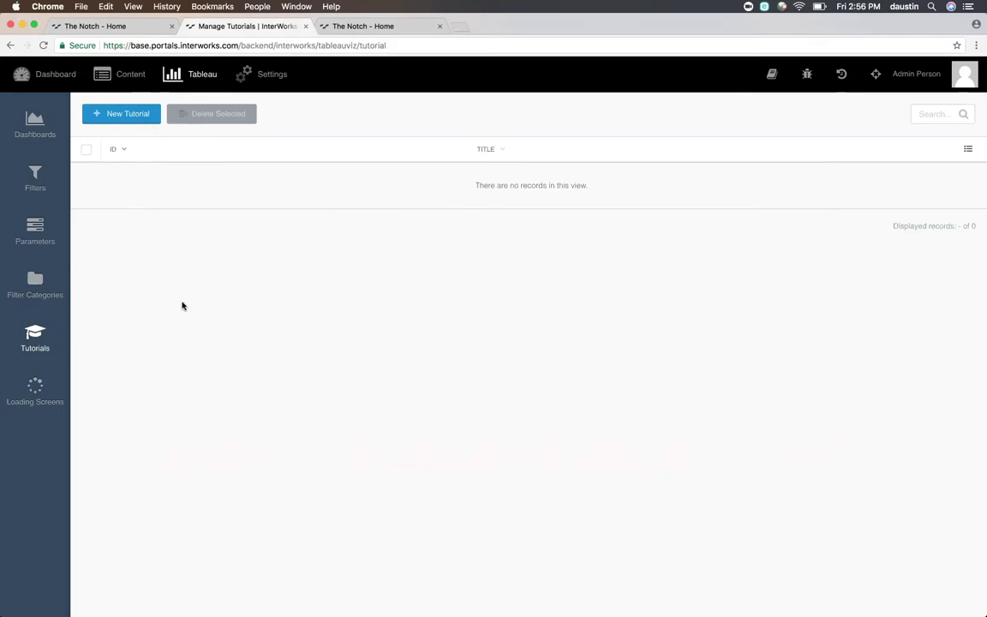
Create a tutorial titled 'Test Tutorial' with Maximum Views 5, then go to Loading Screens
click(137, 120)
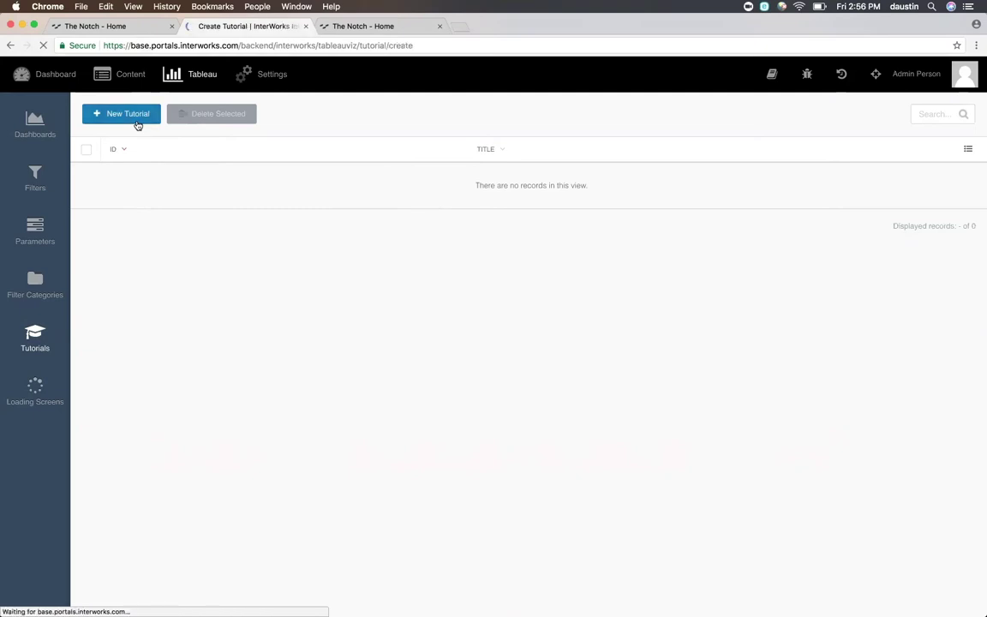
click(142, 194)
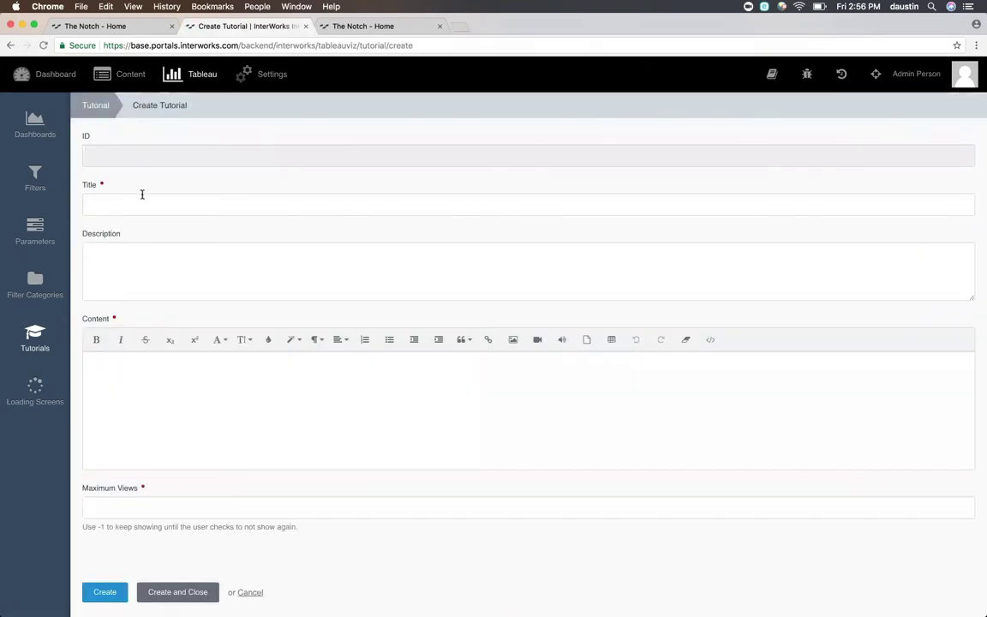
text(Test Tutorial)
click(137, 428)
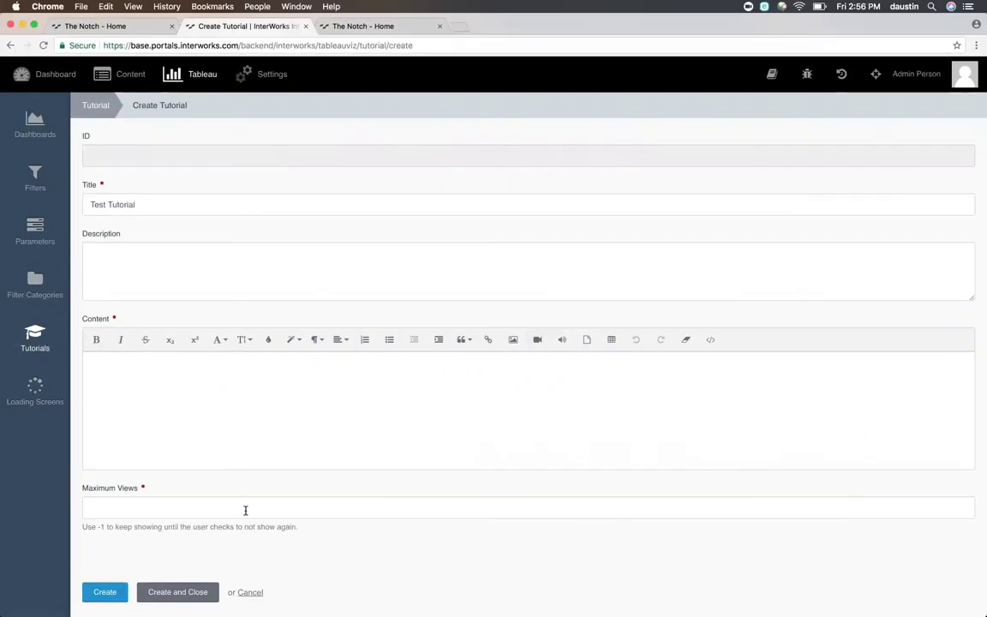
click(245, 509)
text(5)
click(618, 382)
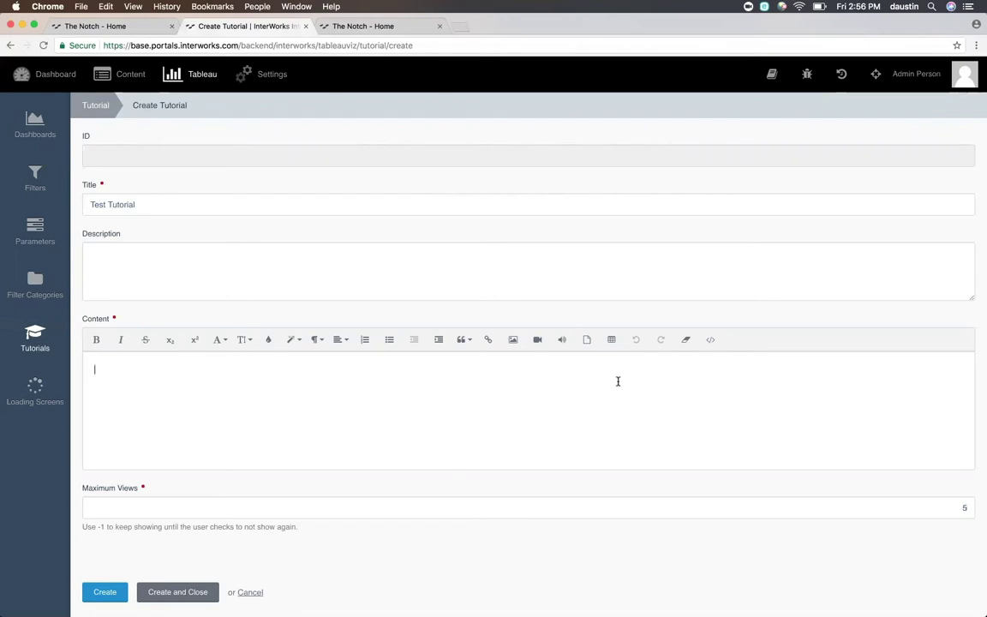
click(60, 407)
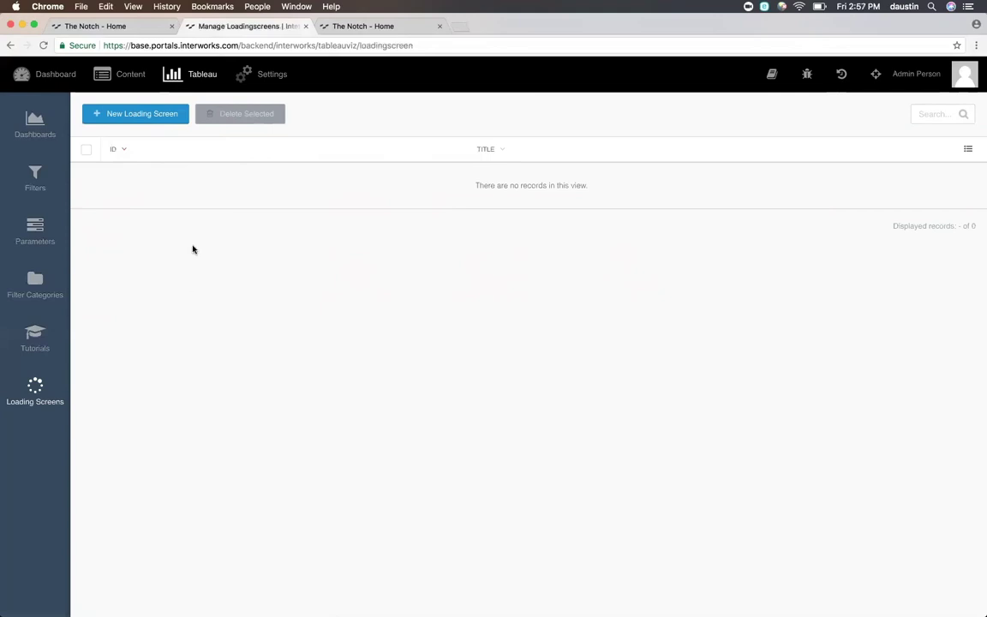
Create a loading screen titled 'Global Loading Screen' and place the cursor in its Content editor
click(155, 124)
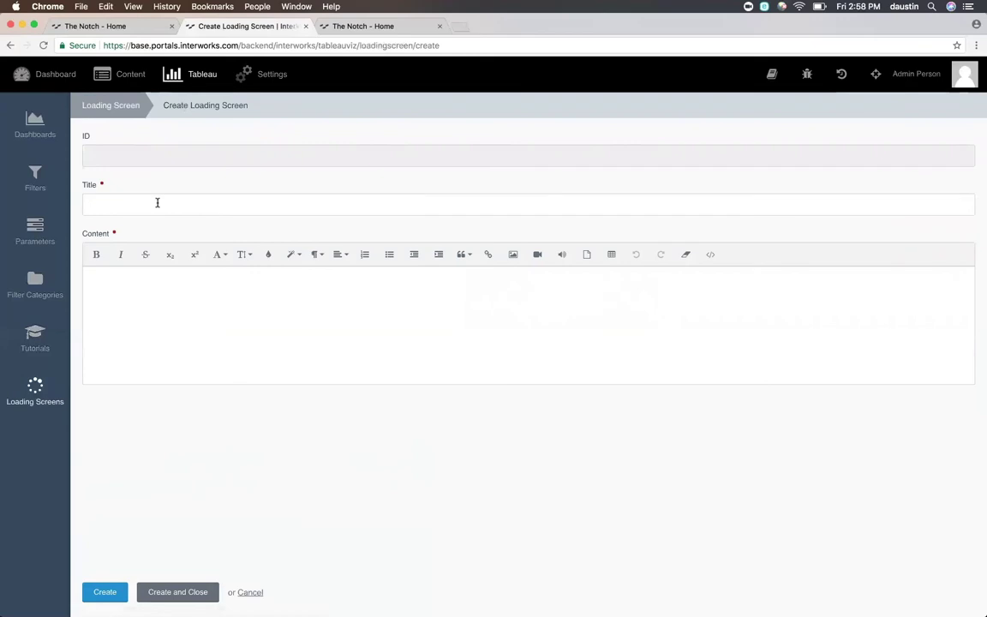
text(Global Loading Screen)
click(195, 332)
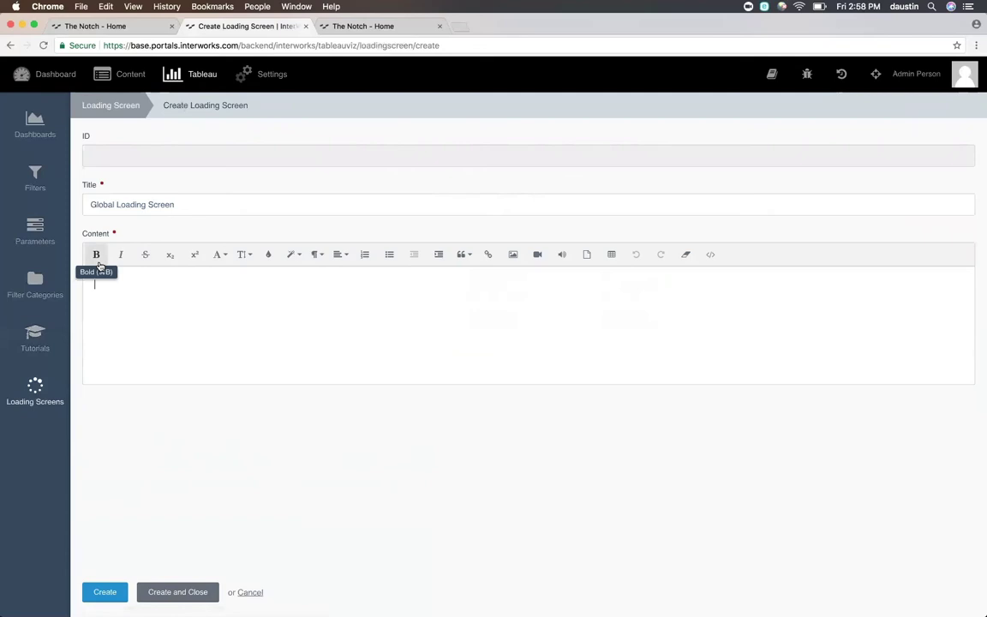